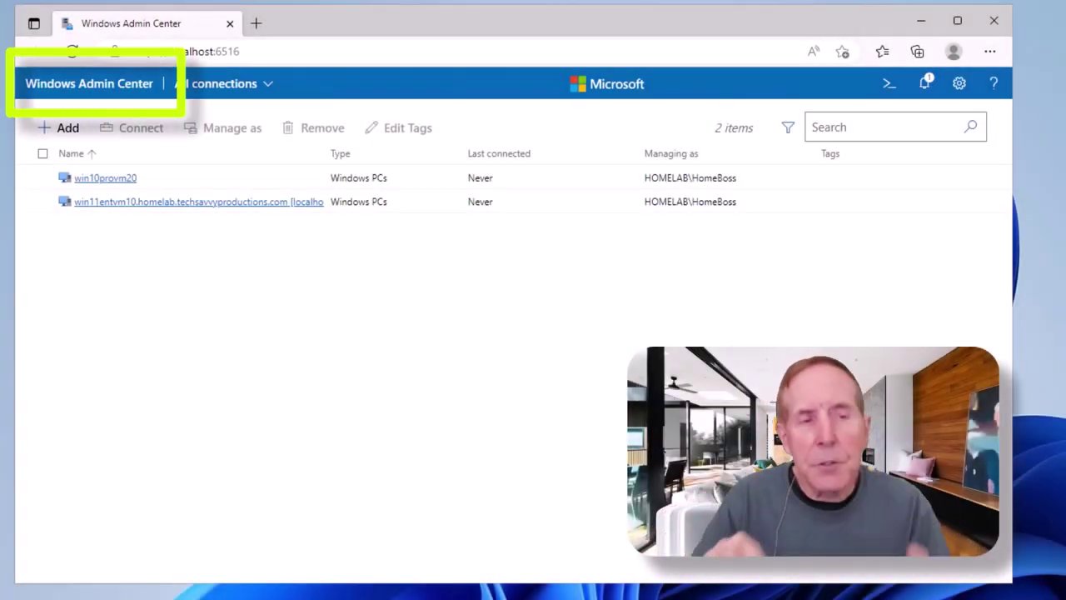
Review the installed extensions in the Windows Admin Center settings, and return to the available extensions list
{"action": "left_click", "coordinate": [960, 86]}
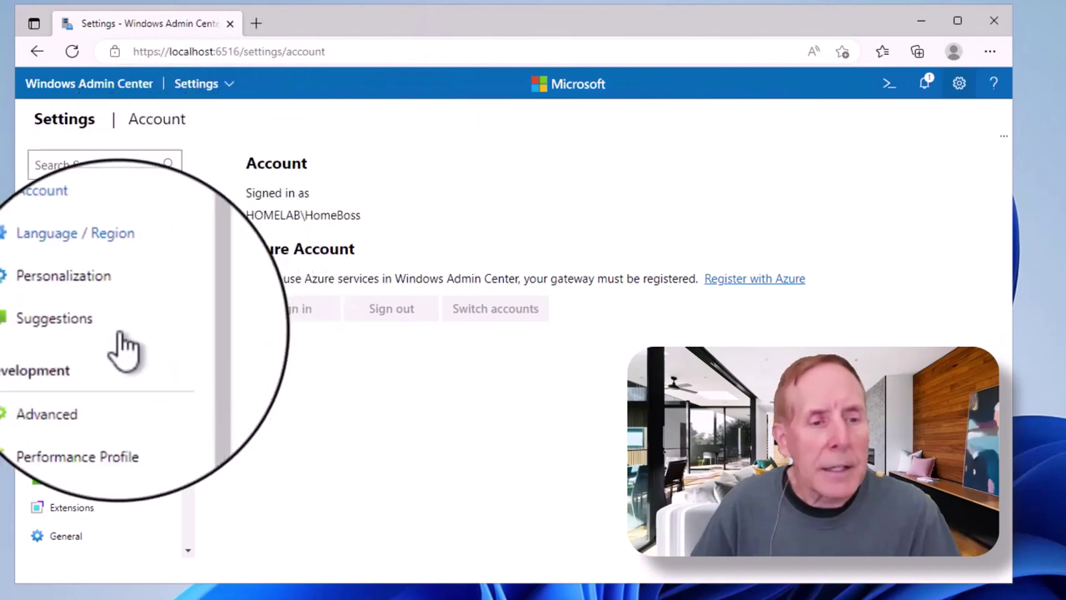
{"action": "left_click", "coordinate": [72, 508]}
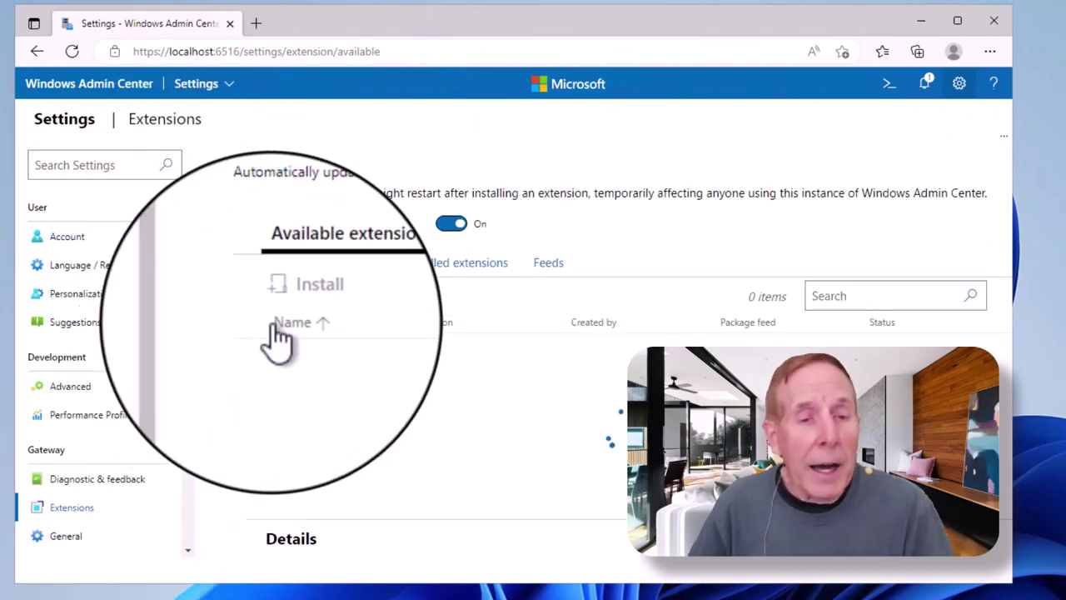
{"action": "left_click", "coordinate": [454, 262]}
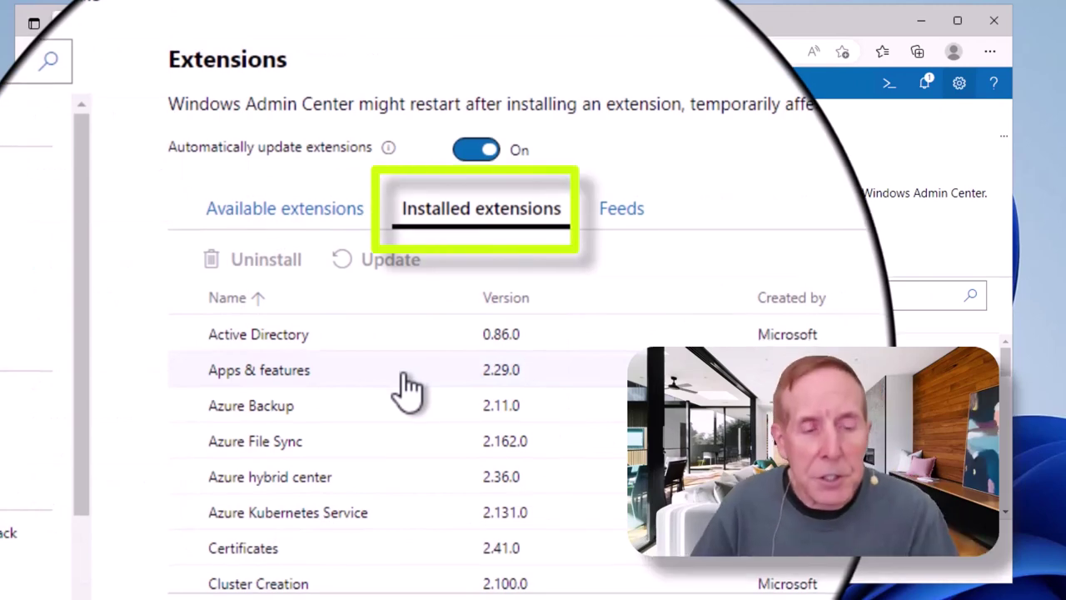
{"action": "scroll", "coordinate": [408, 385], "scroll_direction": "down", "scroll_amount": 3}
{"action": "scroll", "coordinate": [402, 393], "scroll_direction": "down", "scroll_amount": 5}
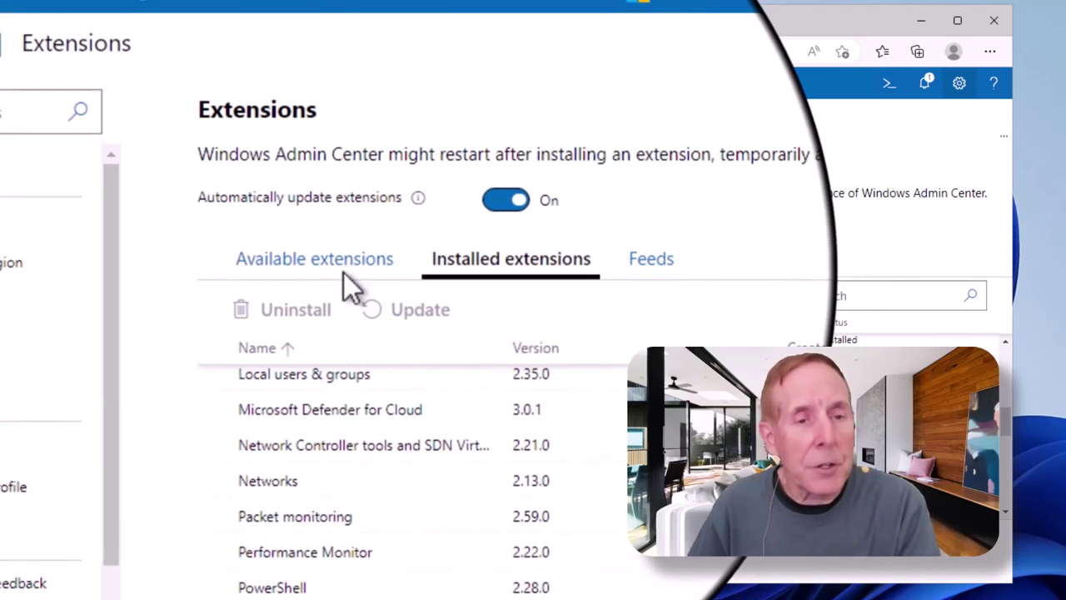
{"action": "left_click", "coordinate": [335, 243]}
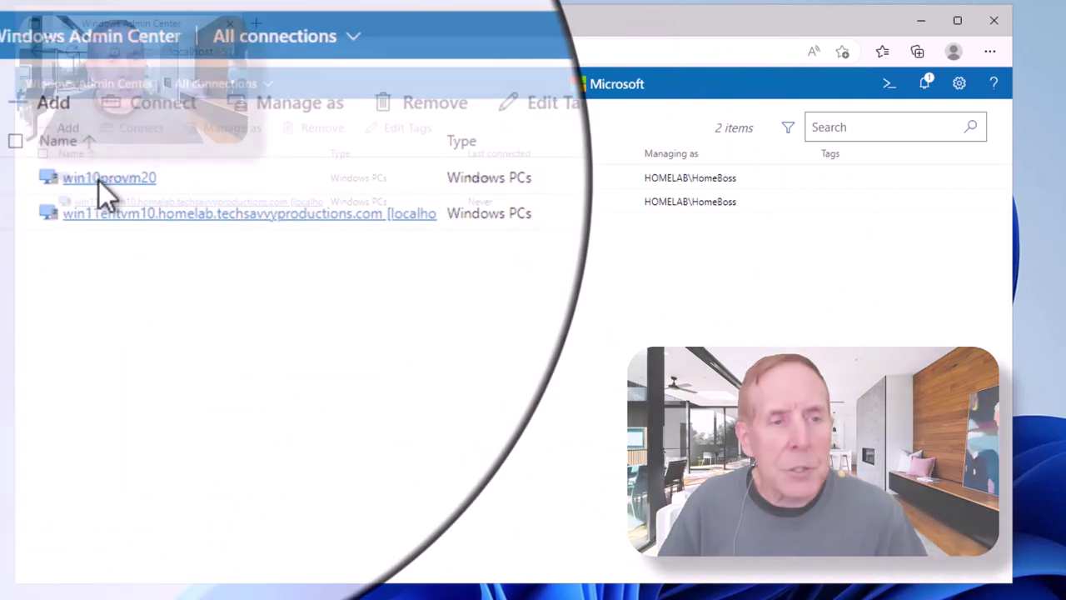
Connect to the computer win10provm20 and open its Packet monitoring extension
{"action": "left_click", "coordinate": [98, 180]}
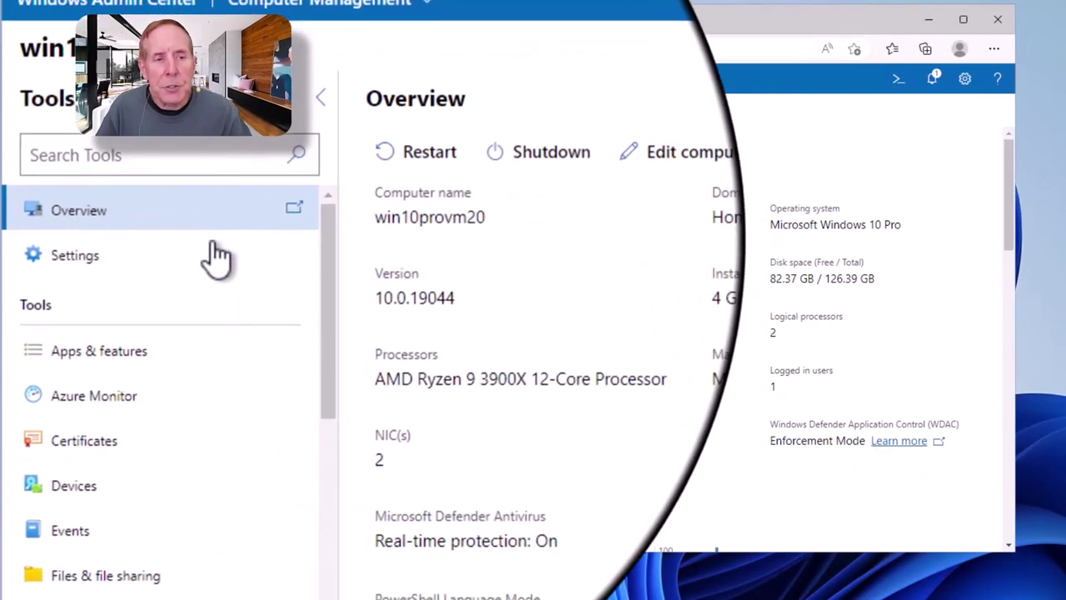
{"action": "left_click_drag", "start_coordinate": [287, 258], "coordinate": [288, 472]}
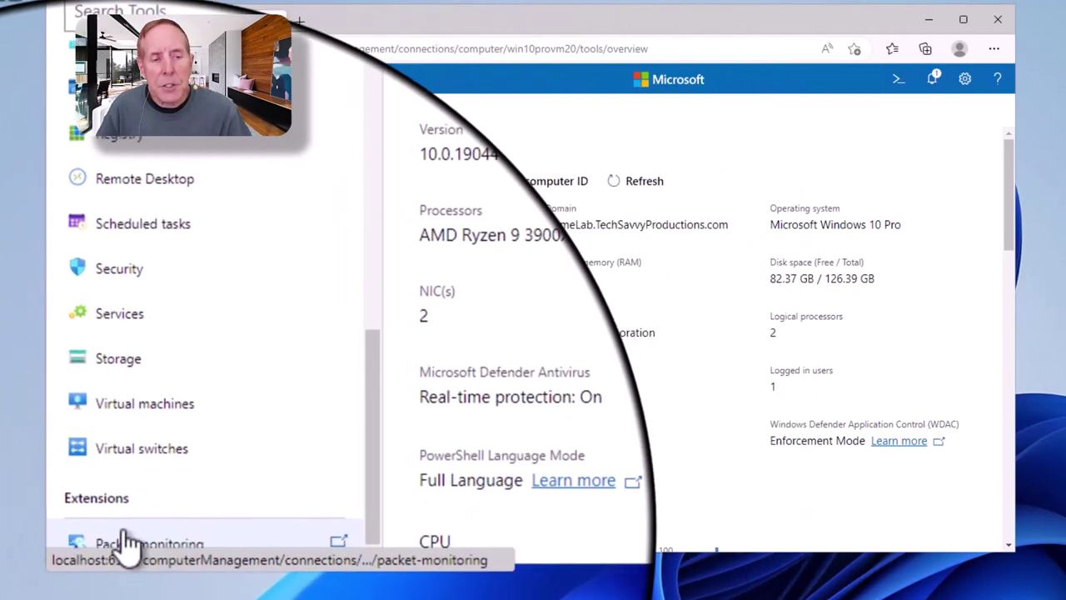
{"action": "left_click", "coordinate": [126, 539]}
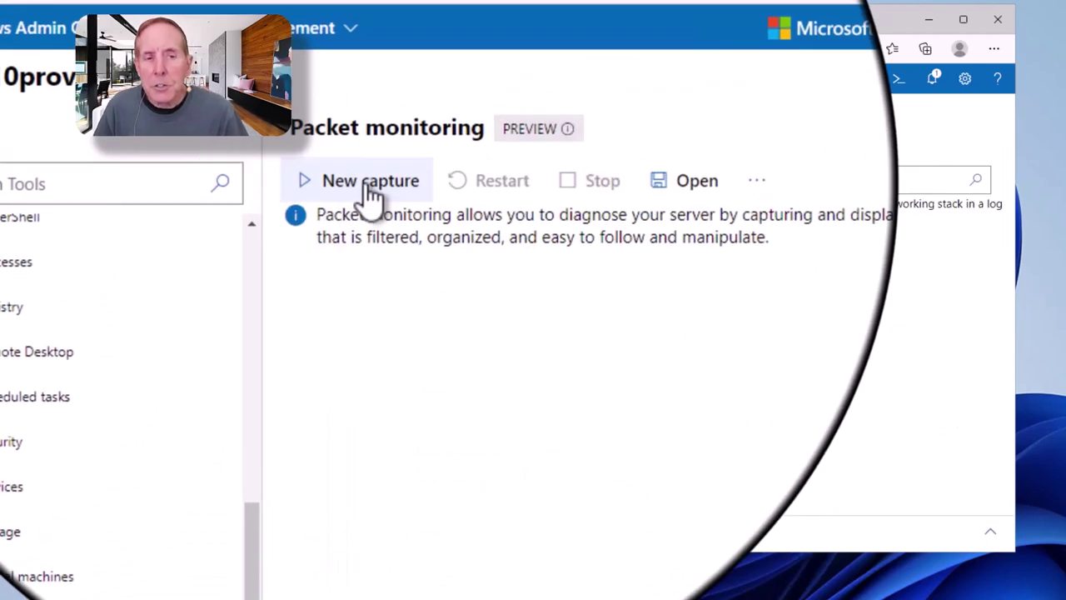
Start a new packet capture with one added filter that has Encapsulation enabled and transport protocol and Ether type at Any
{"action": "left_click", "coordinate": [366, 190]}
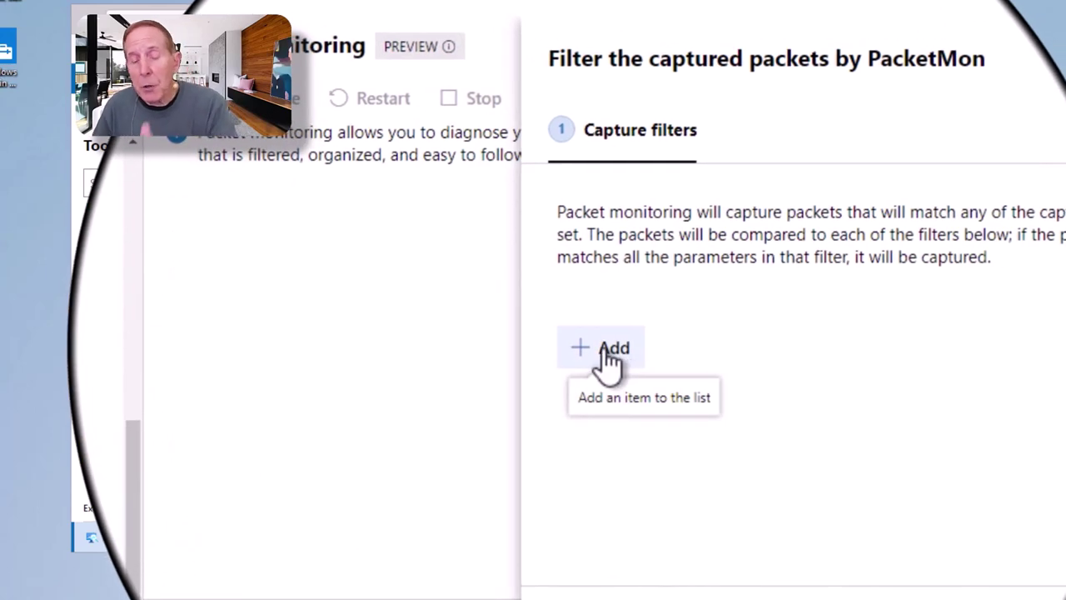
{"action": "left_click", "coordinate": [610, 354]}
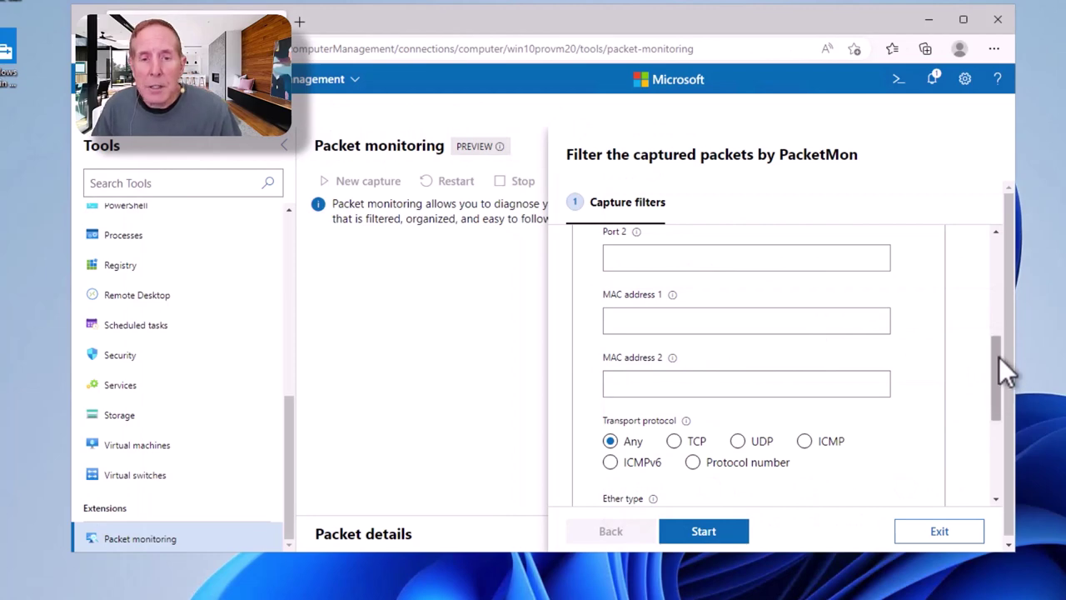
{"action": "left_click_drag", "start_coordinate": [998, 357], "coordinate": [994, 421]}
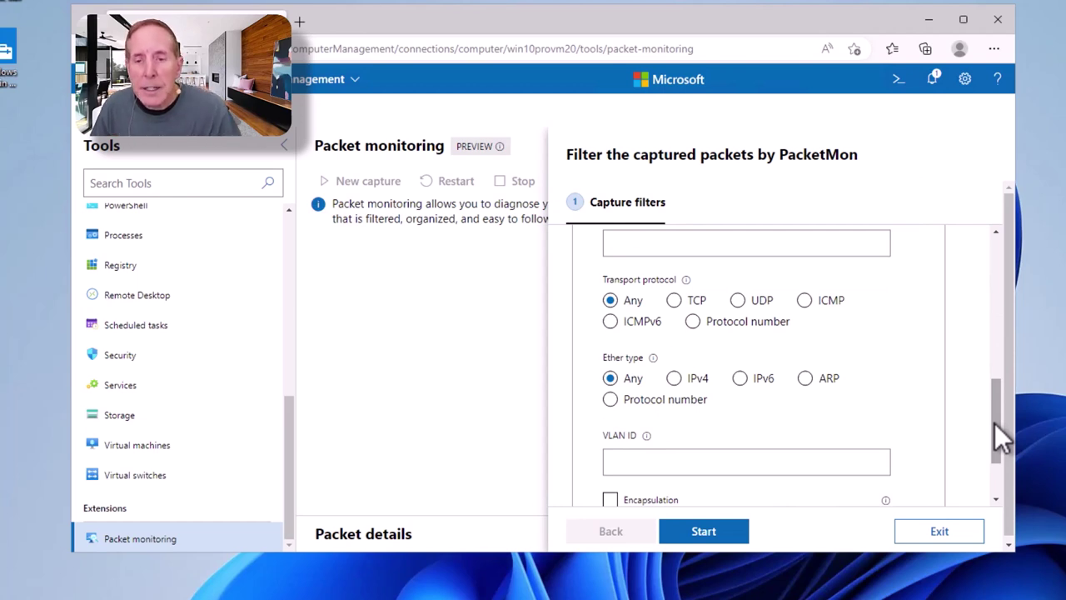
{"action": "left_click_drag", "start_coordinate": [994, 423], "coordinate": [990, 455]}
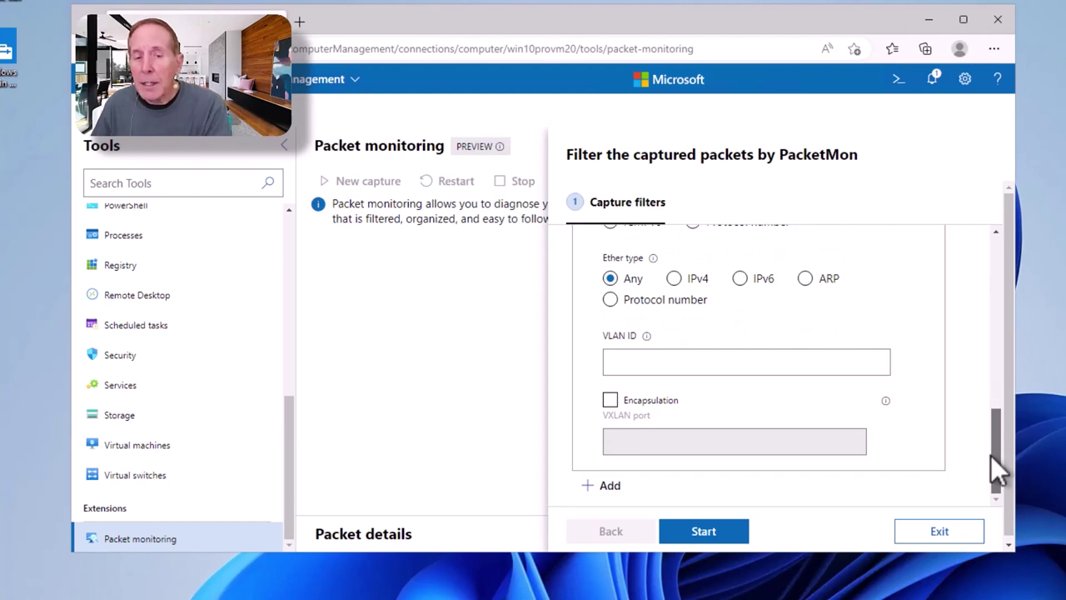
{"action": "left_click", "coordinate": [613, 400]}
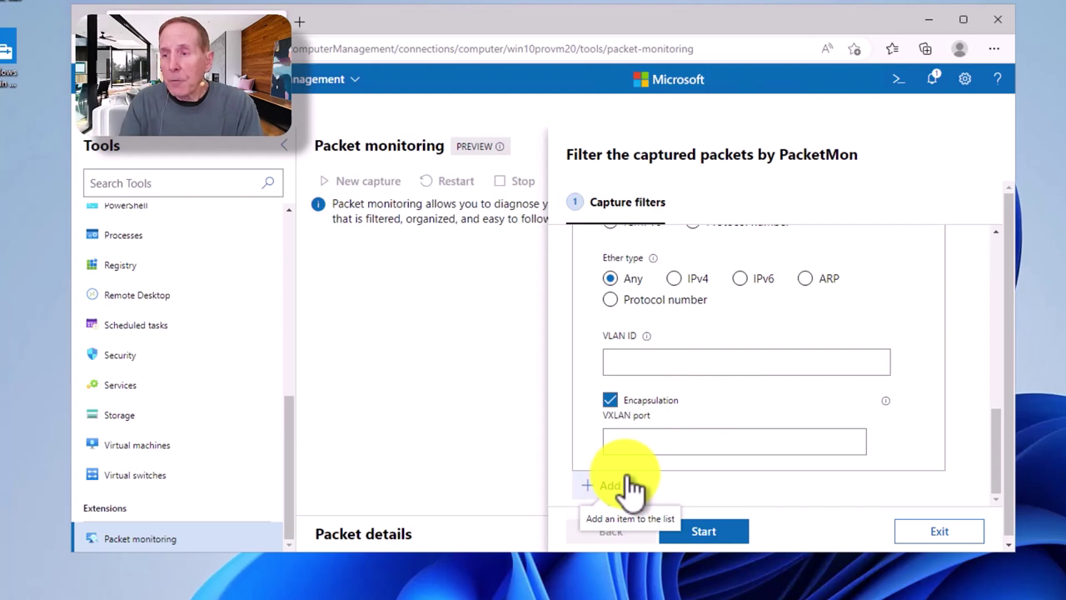
{"action": "left_click", "coordinate": [704, 533]}
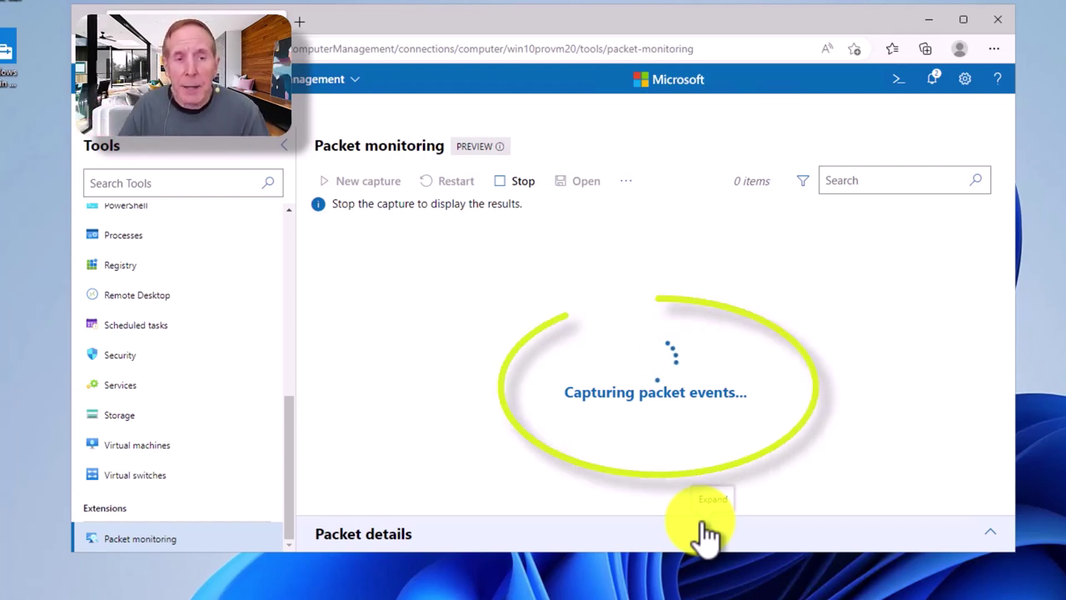
Stop the packet capture and look through the list of captured packets
{"action": "left_click", "coordinate": [523, 184]}
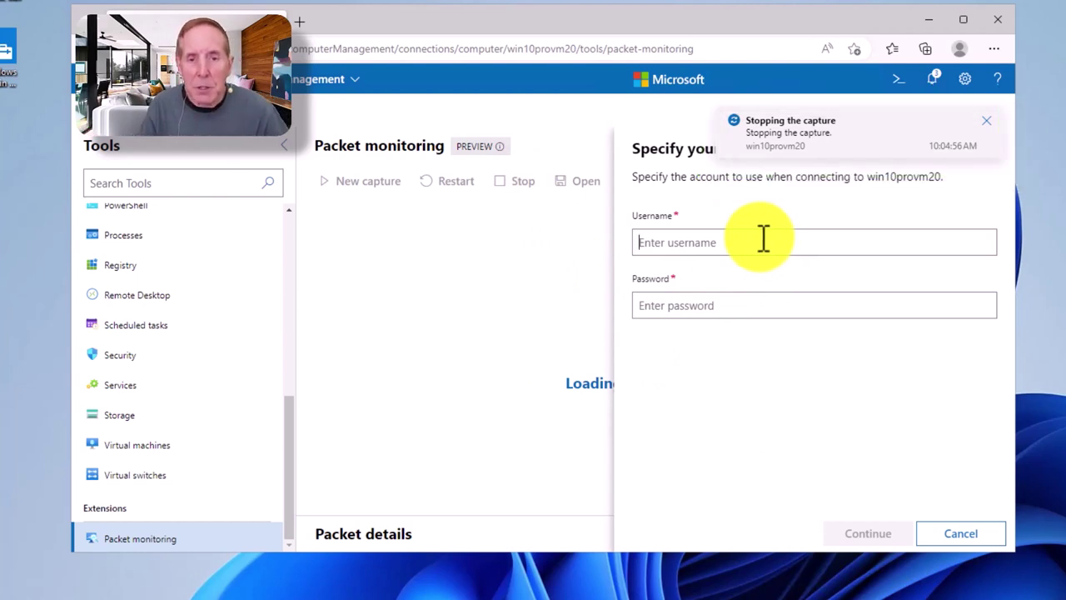
{"action": "key", "text": "Escape"}
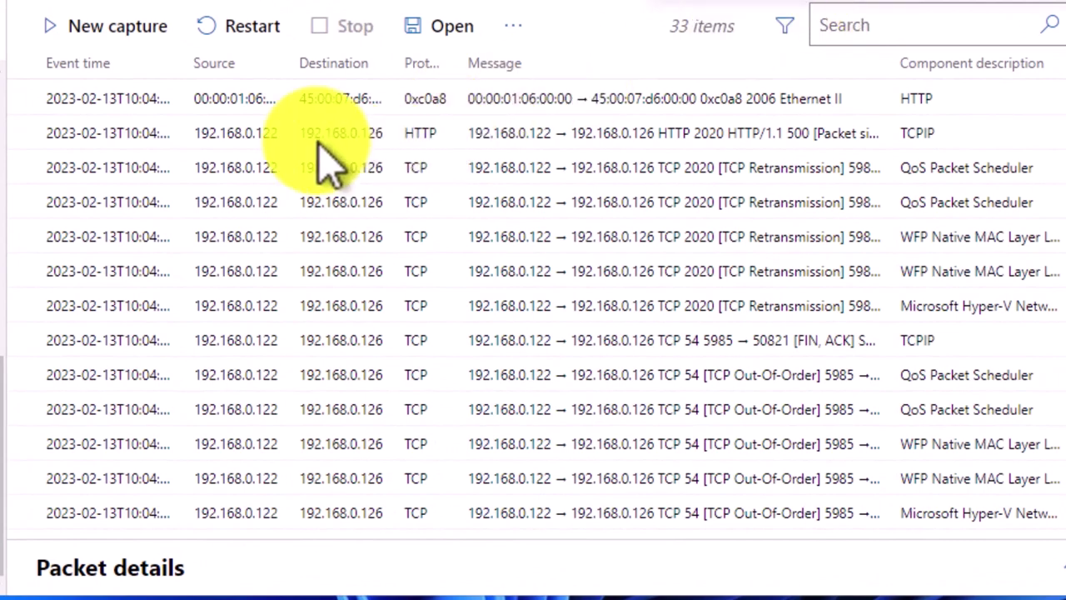
{"action": "scroll", "coordinate": [1033, 149], "scroll_direction": "down", "scroll_amount": 1}
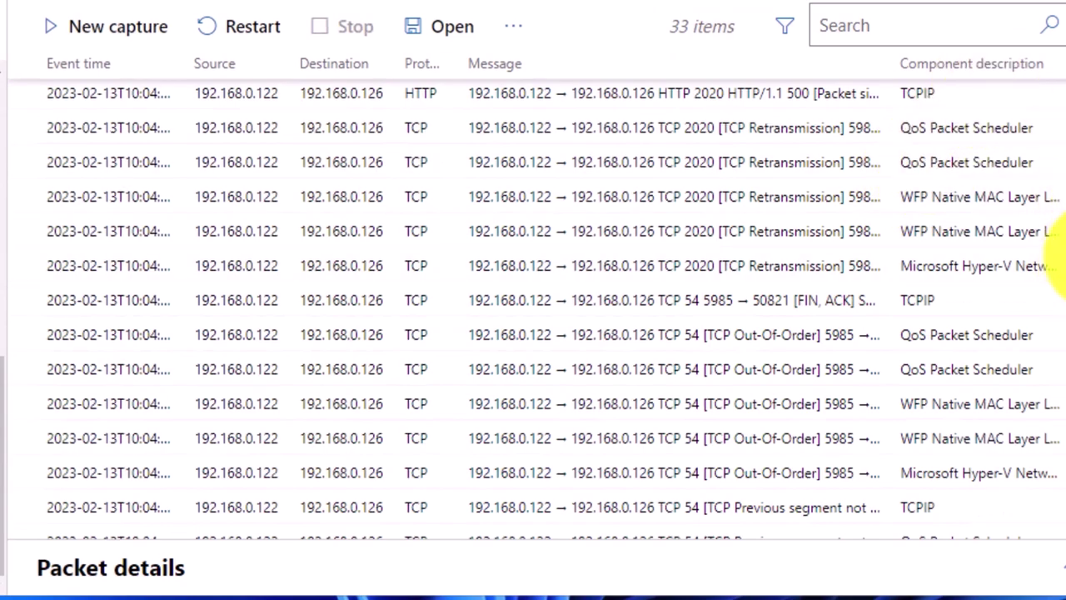
{"action": "scroll", "coordinate": [1051, 266], "scroll_direction": "down", "scroll_amount": 3}
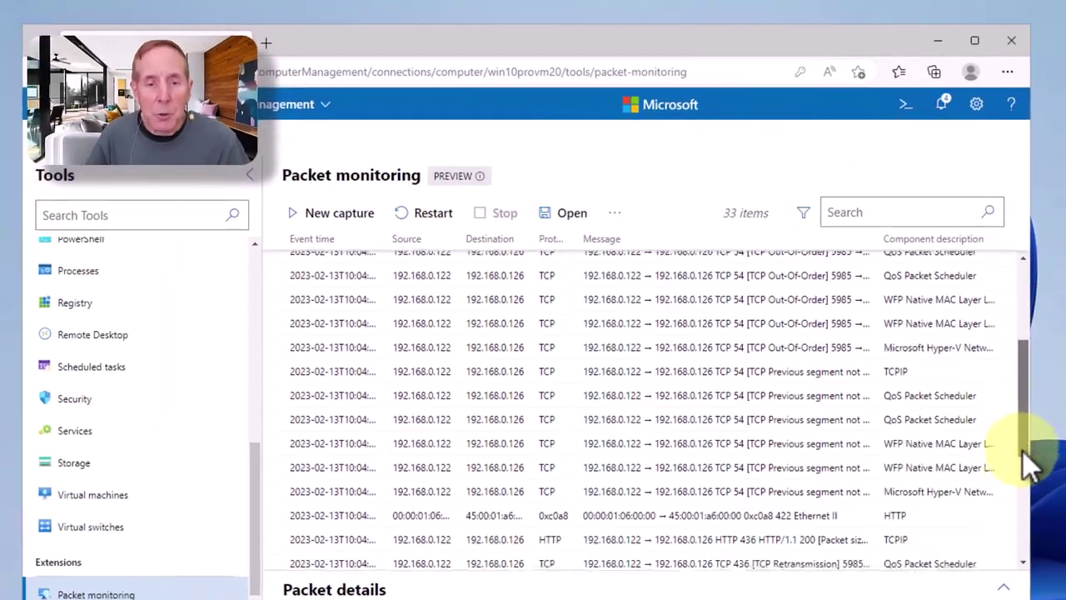
{"action": "left_click_drag", "start_coordinate": [1028, 454], "coordinate": [1011, 350]}
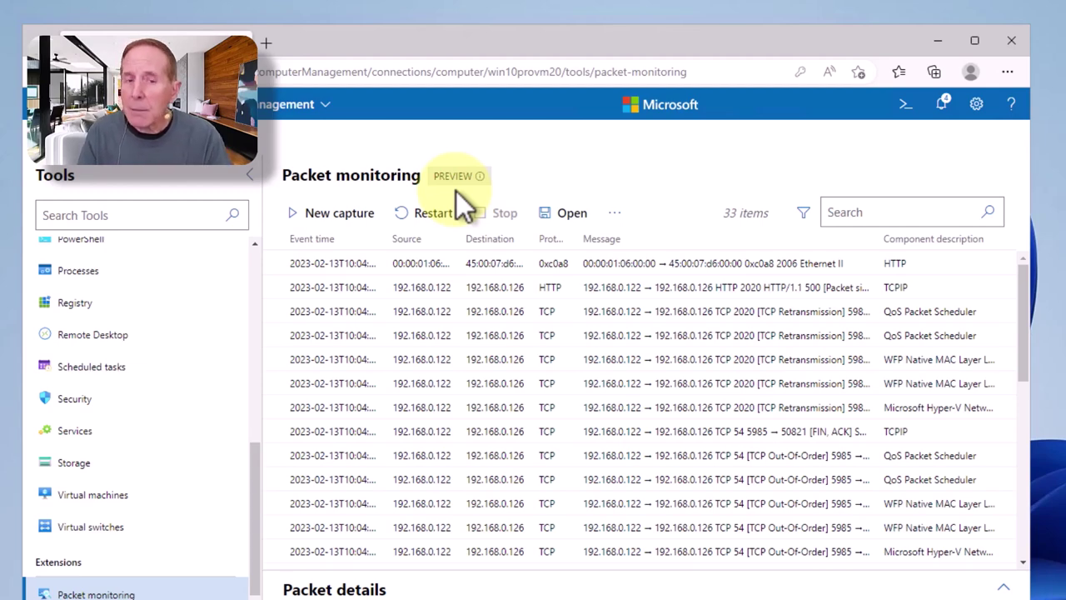
{"action": "scroll", "coordinate": [674, 350], "scroll_direction": "down", "scroll_amount": 5}
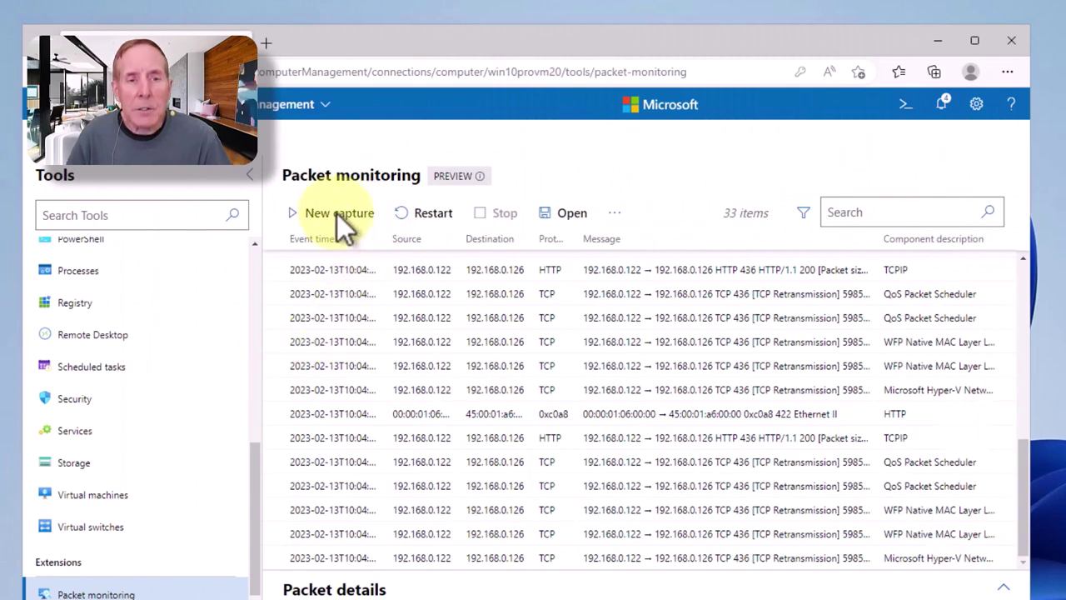
Start a new packet capture filtered to the UDP transport protocol with Port 1 set to 443
{"action": "left_click", "coordinate": [336, 213]}
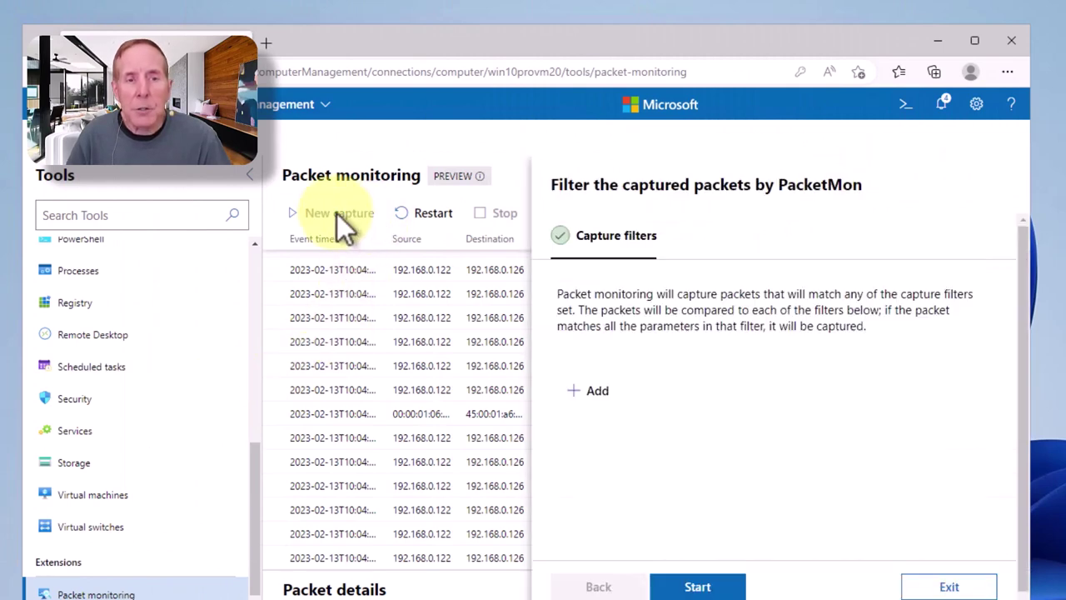
{"action": "left_click", "coordinate": [593, 393]}
{"action": "scroll", "coordinate": [741, 449], "scroll_direction": "down", "scroll_amount": 2}
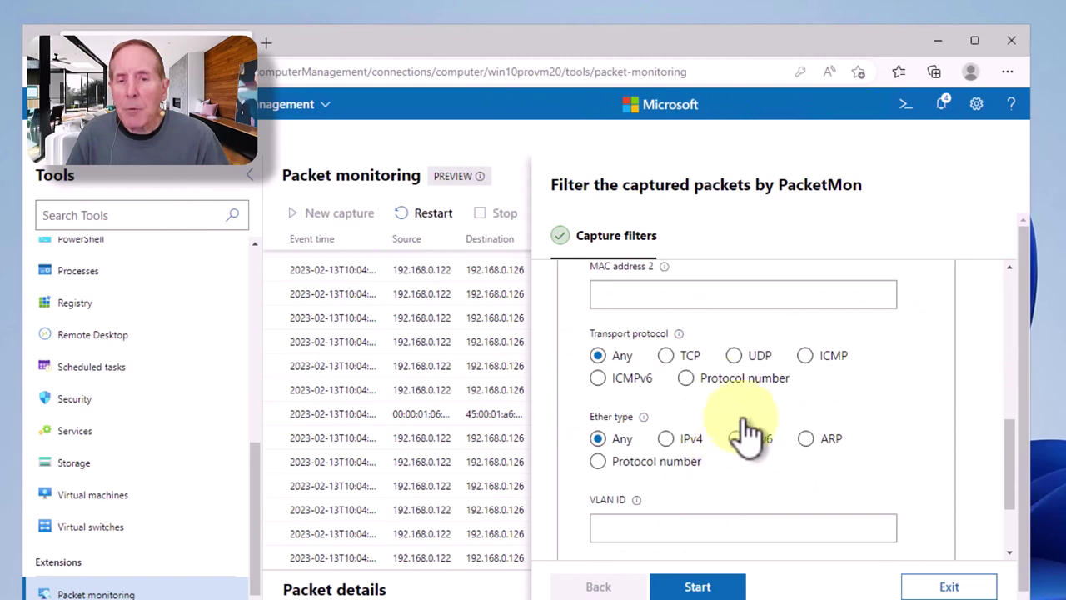
{"action": "left_click", "coordinate": [736, 356]}
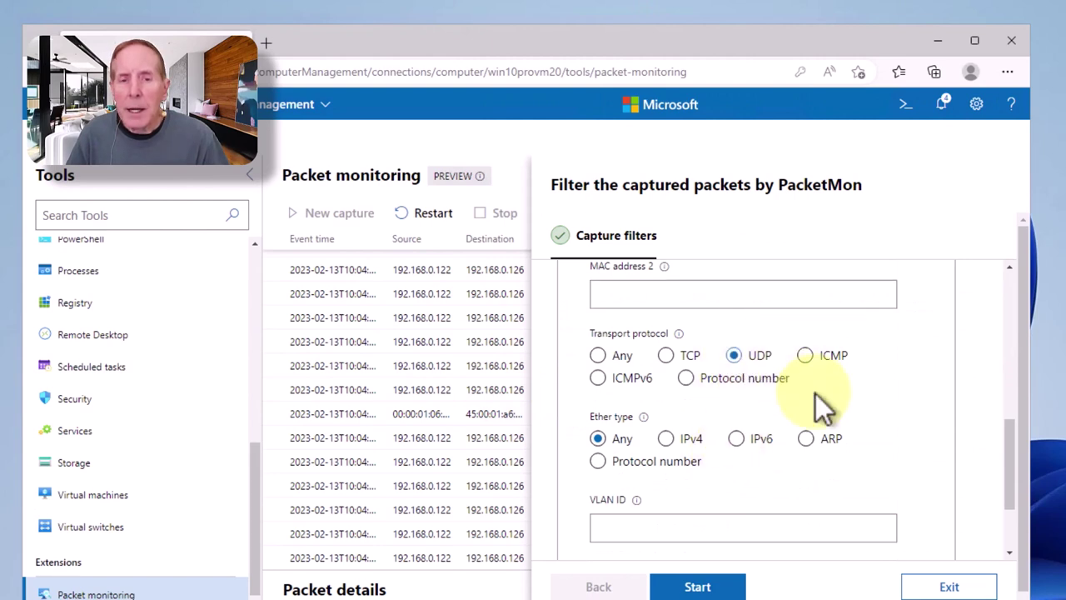
{"action": "scroll", "coordinate": [815, 394], "scroll_direction": "up", "scroll_amount": 3}
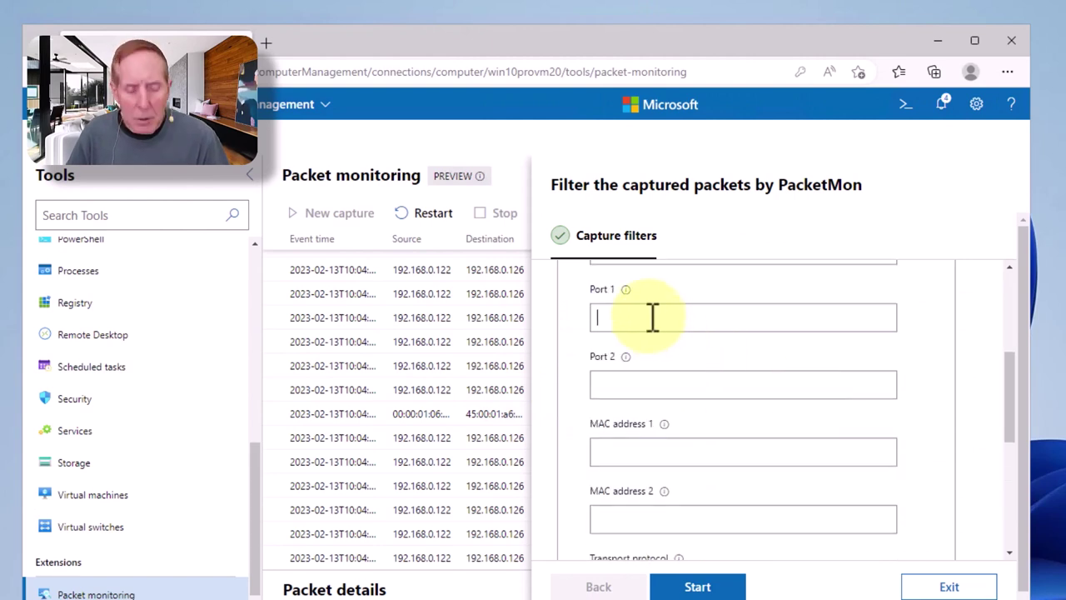
{"action": "type", "text": "443"}
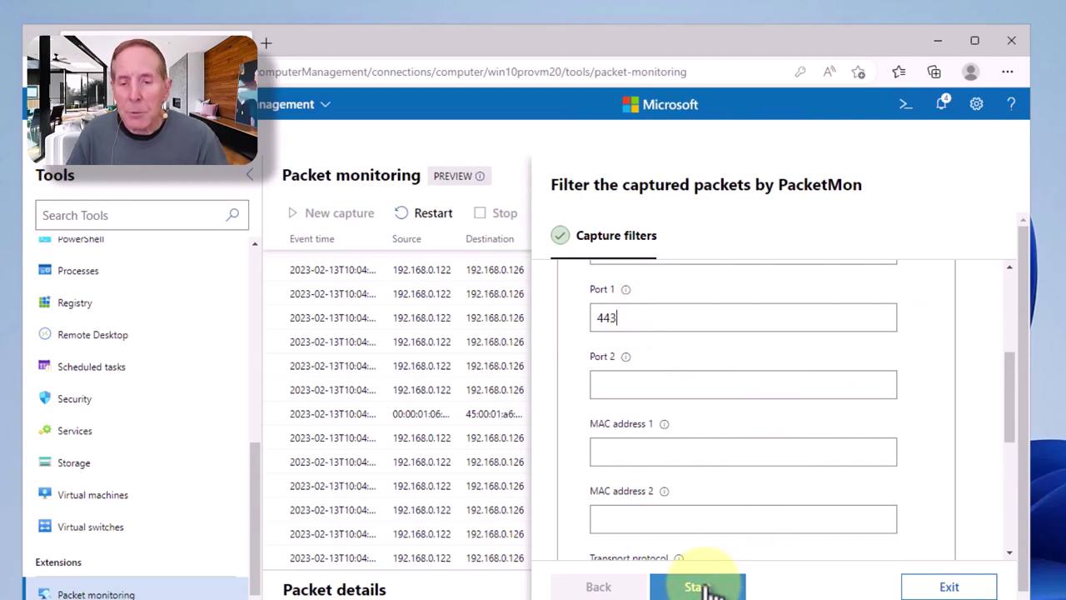
{"action": "left_click", "coordinate": [731, 576]}
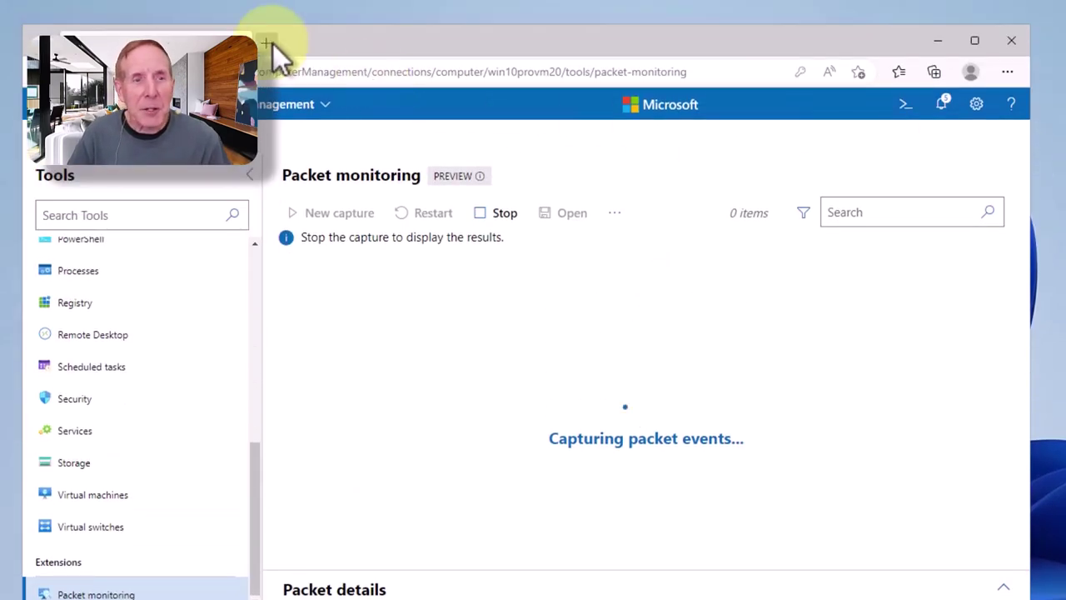
Generate web traffic by searching for "ccn" in a new tab and opening the CNN site, and stop the running packet capture
{"action": "left_click", "coordinate": [273, 44]}
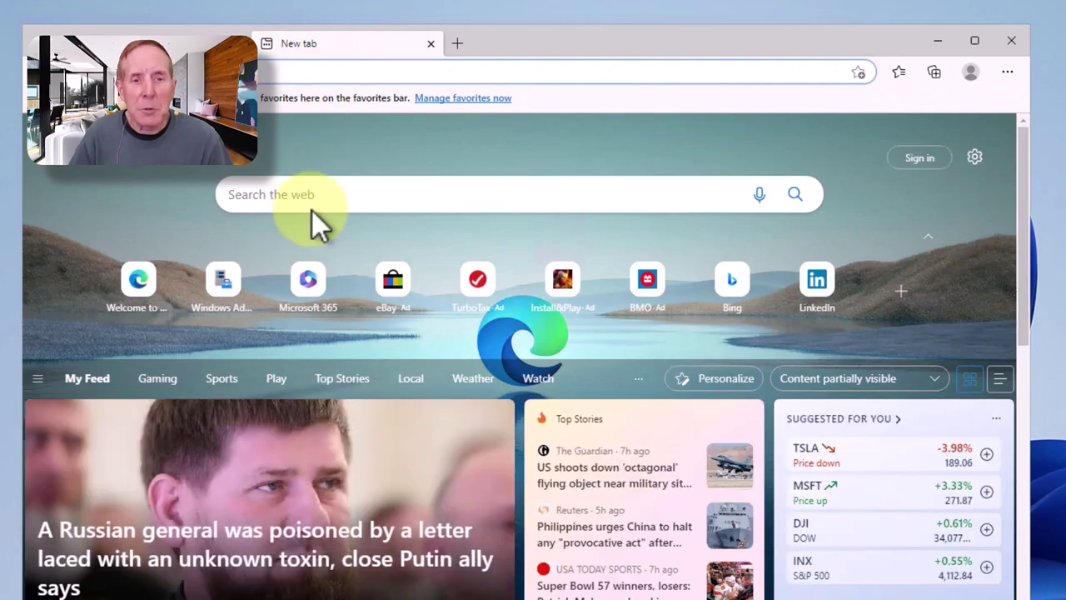
{"action": "left_click", "coordinate": [321, 76]}
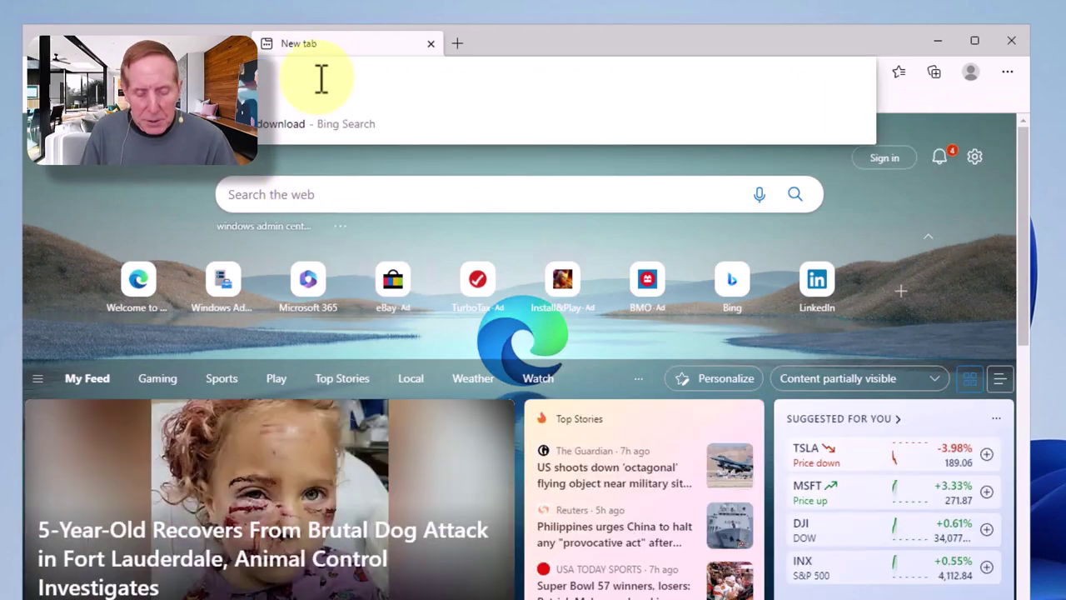
{"action": "type", "text": "cc"}
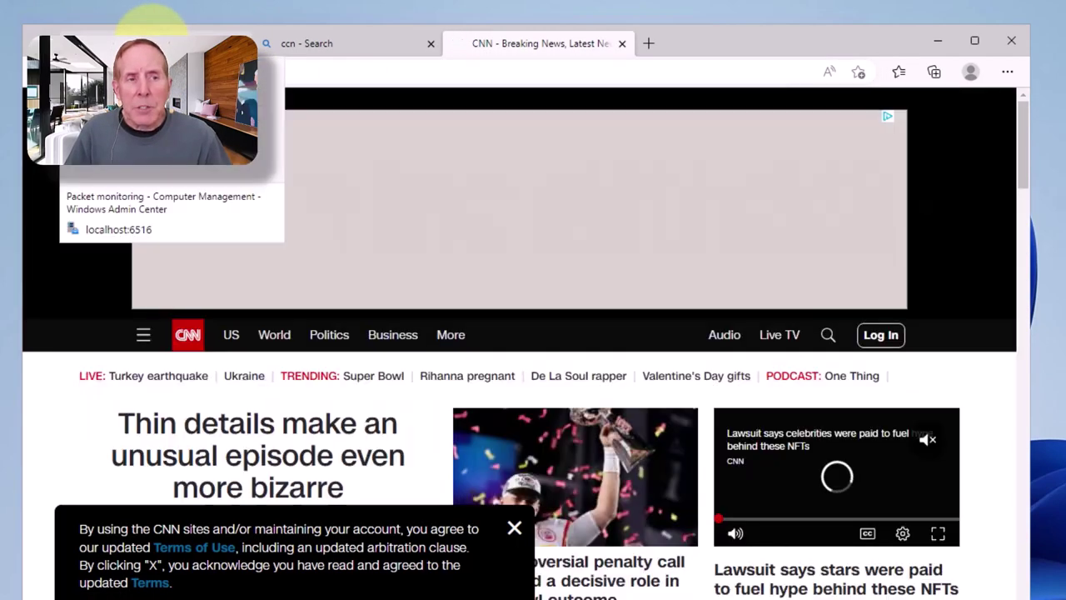
{"action": "left_click", "coordinate": [150, 43]}
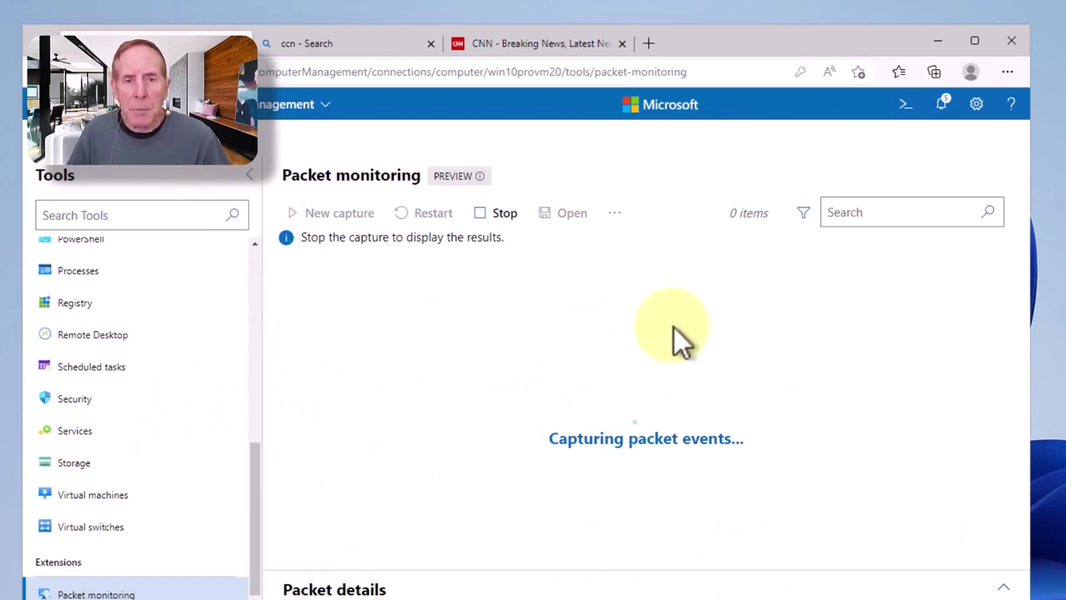
{"action": "left_click", "coordinate": [505, 214]}
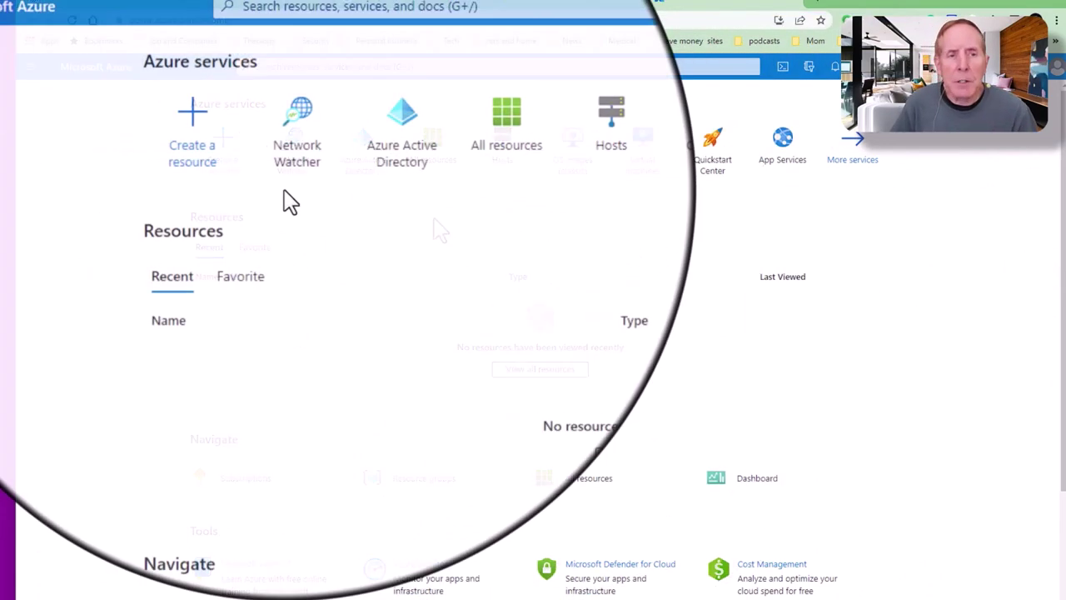
In the Azure portal, open a new Network Watcher packet capture and examine its configuration and the protocol choices for filtering
{"action": "left_click", "coordinate": [299, 167]}
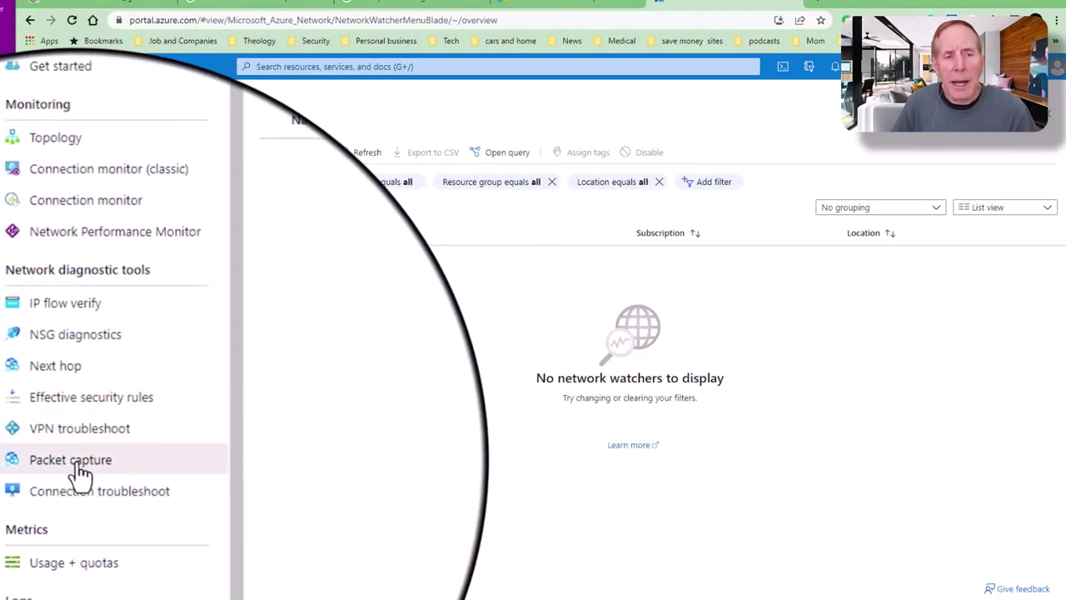
{"action": "left_click", "coordinate": [75, 461]}
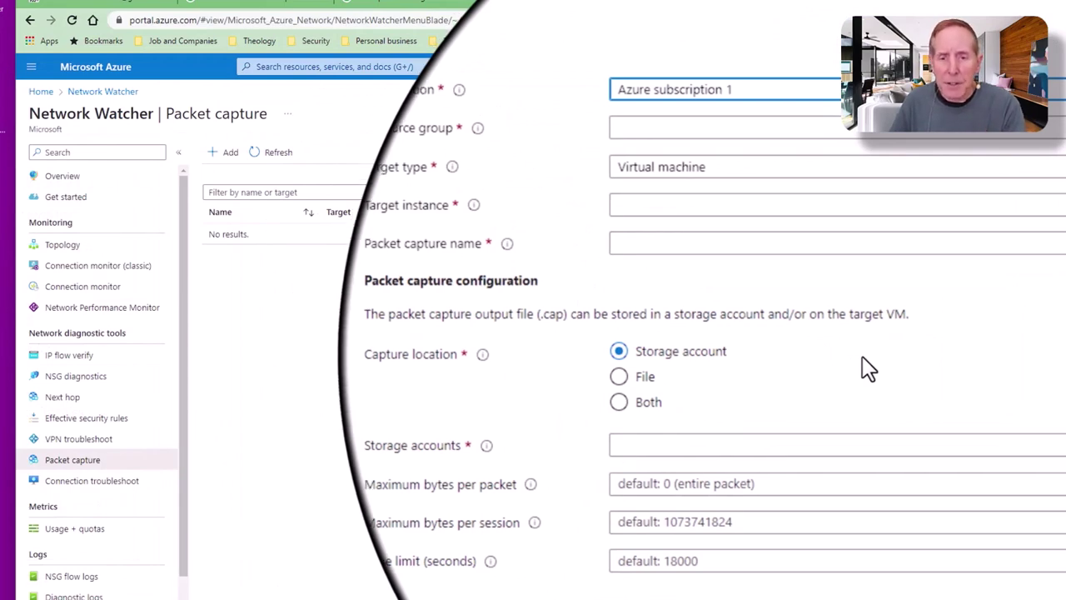
{"action": "scroll", "coordinate": [862, 368], "scroll_direction": "down", "scroll_amount": 3}
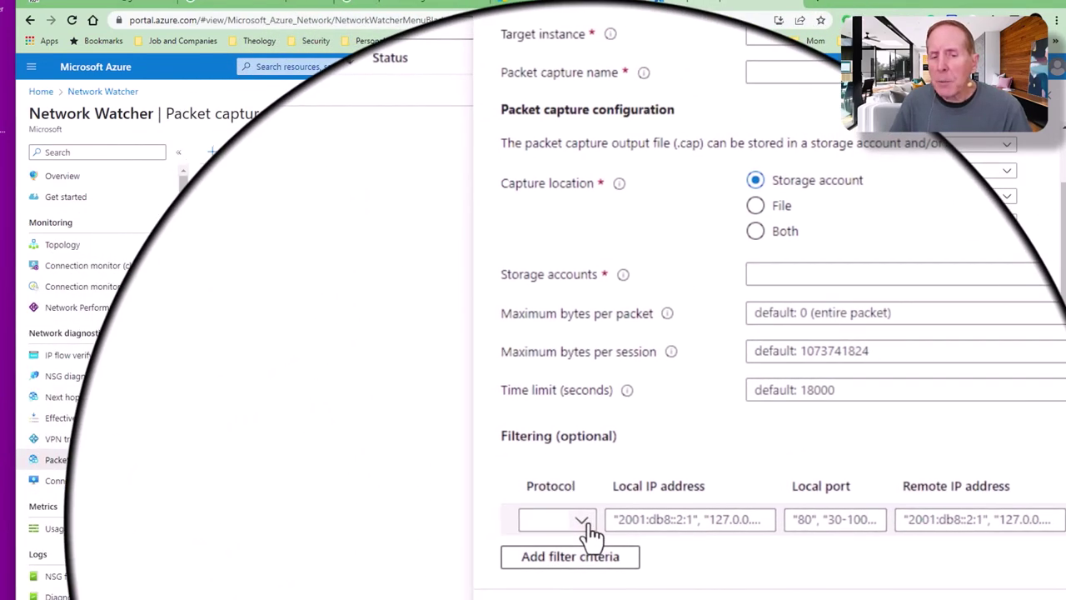
{"action": "left_click", "coordinate": [585, 523]}
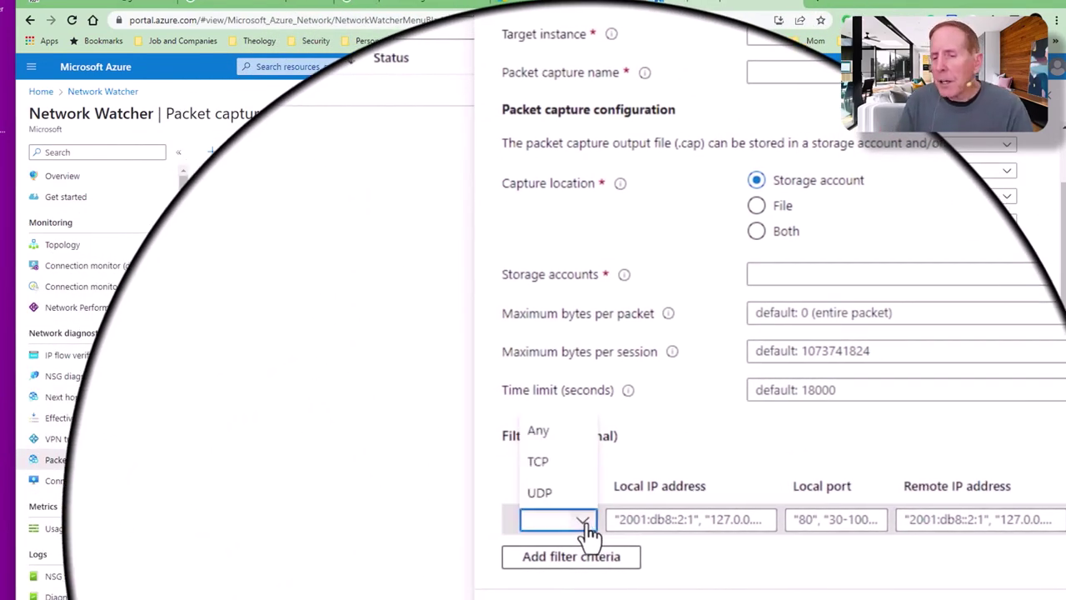